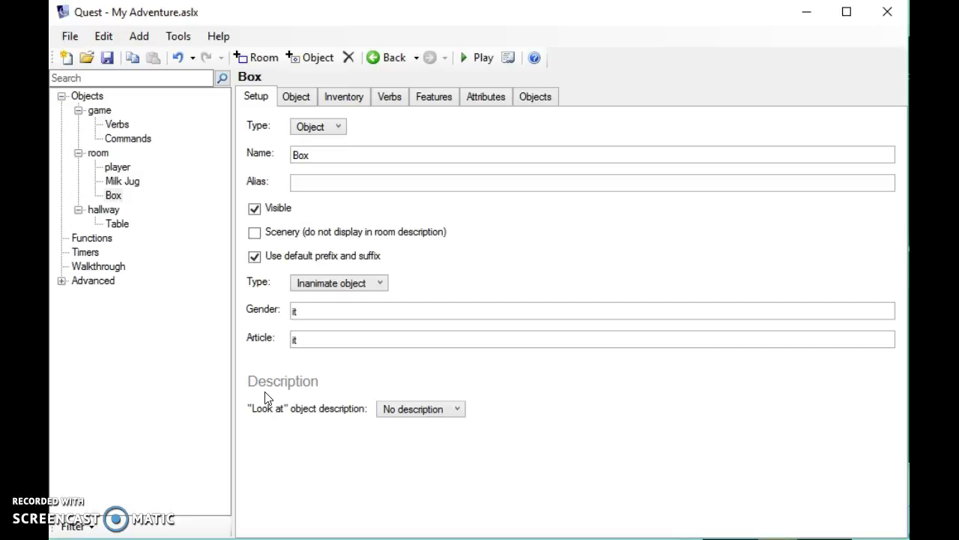
- Enable the Container feature for the Box object and set its container type to Container
click(434, 103)
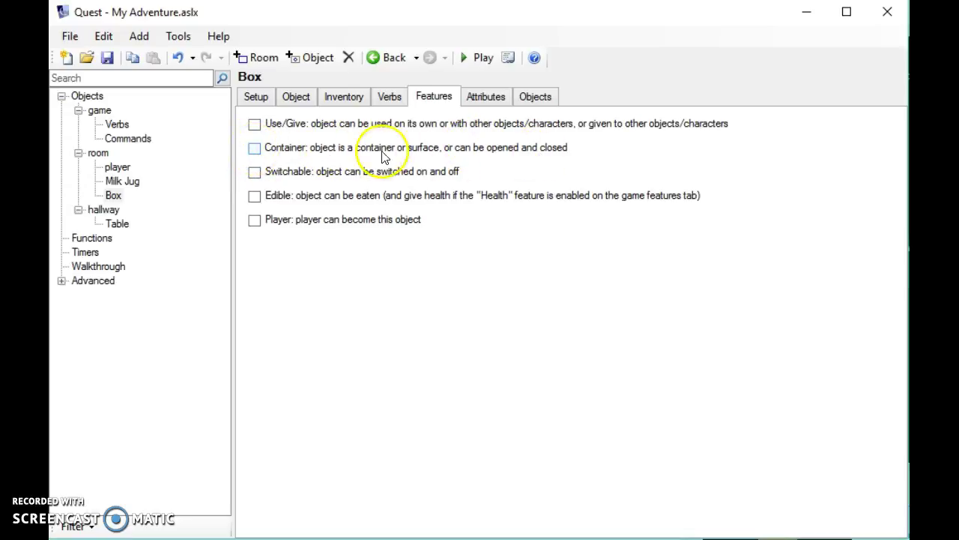
click(253, 149)
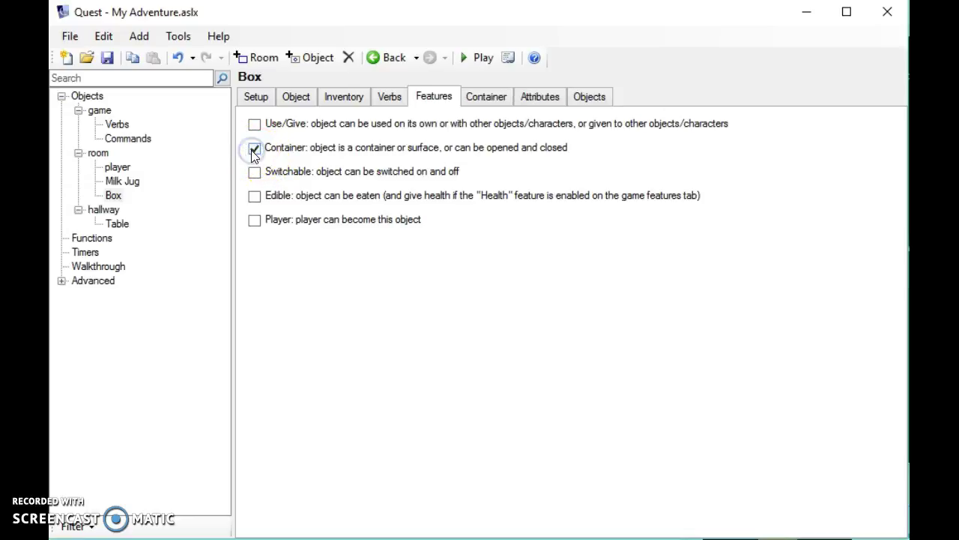
click(489, 97)
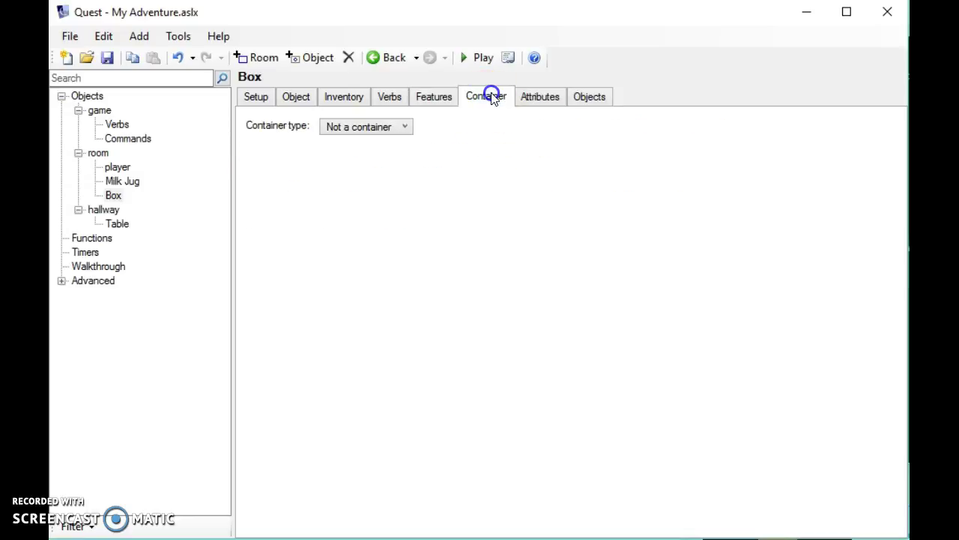
click(431, 96)
click(484, 97)
click(404, 128)
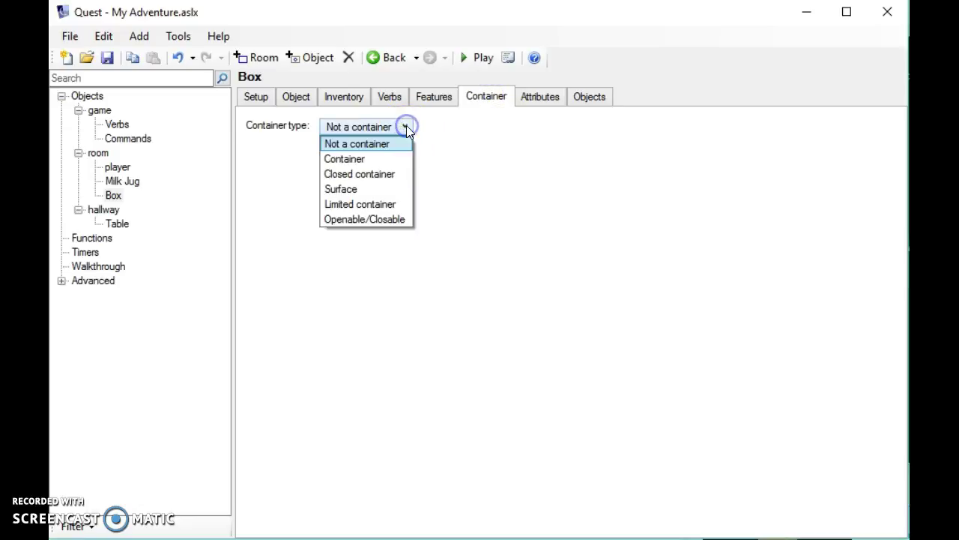
click(384, 158)
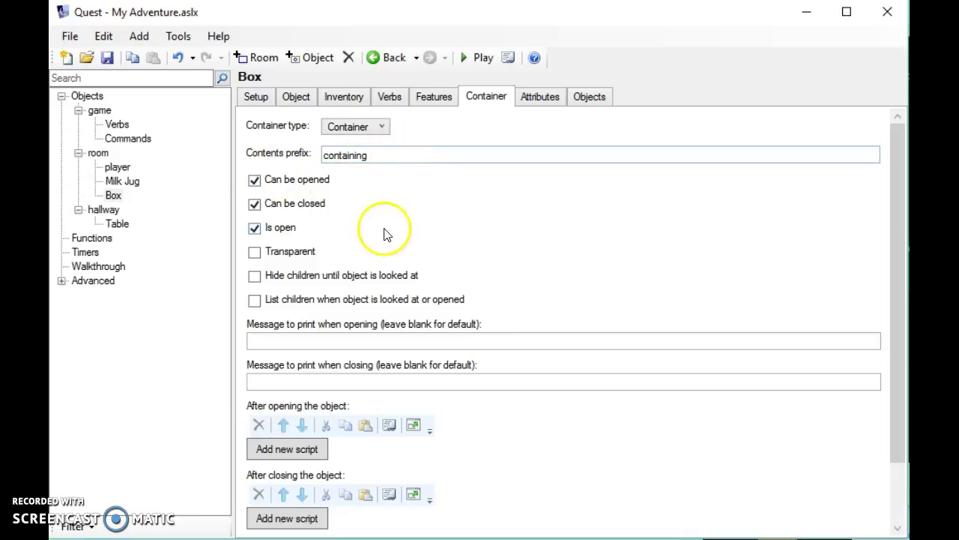
- Make the Box start closed by turning off its "Is open" option
click(381, 156)
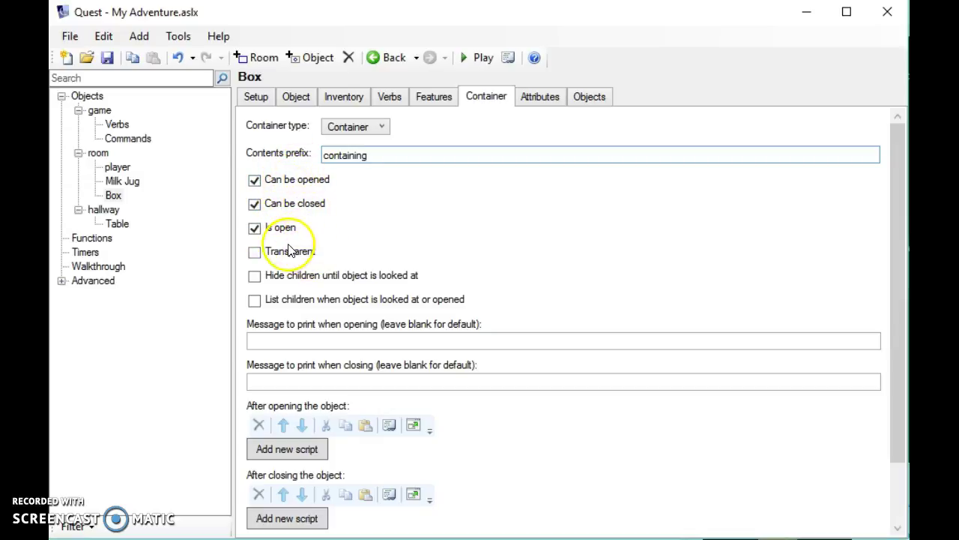
click(255, 229)
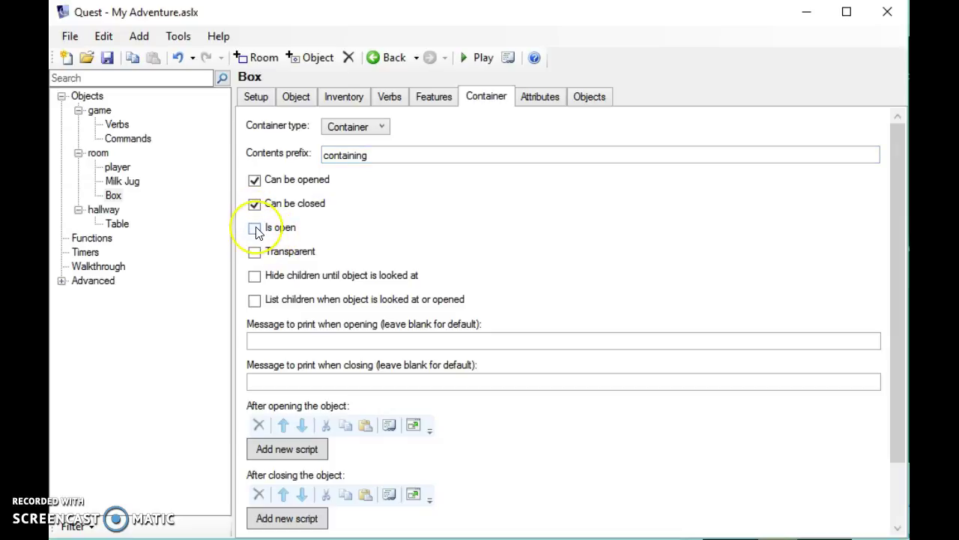
click(257, 231)
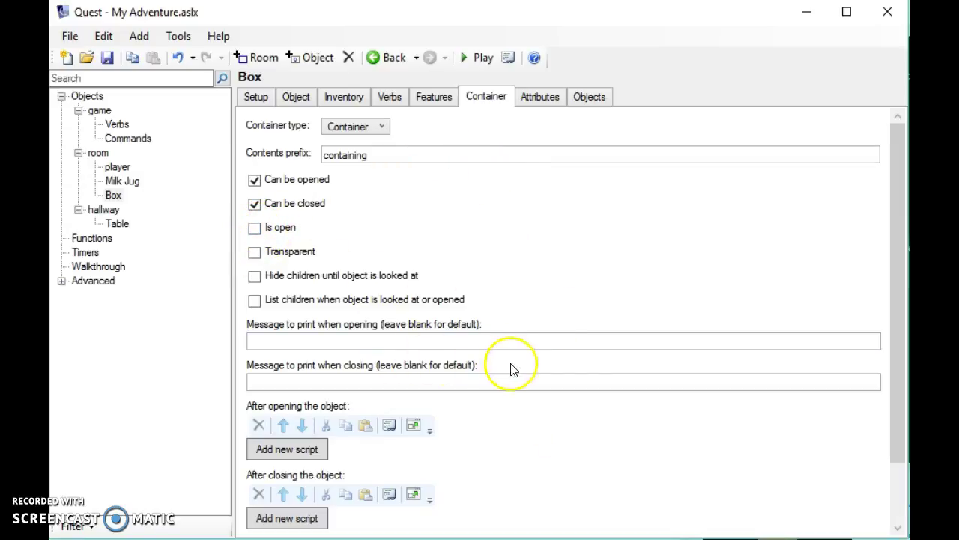
- Examine the Box's opening and closing message fields, its open and close scripts, and the available lock types
scroll(457, 266, down, 2)
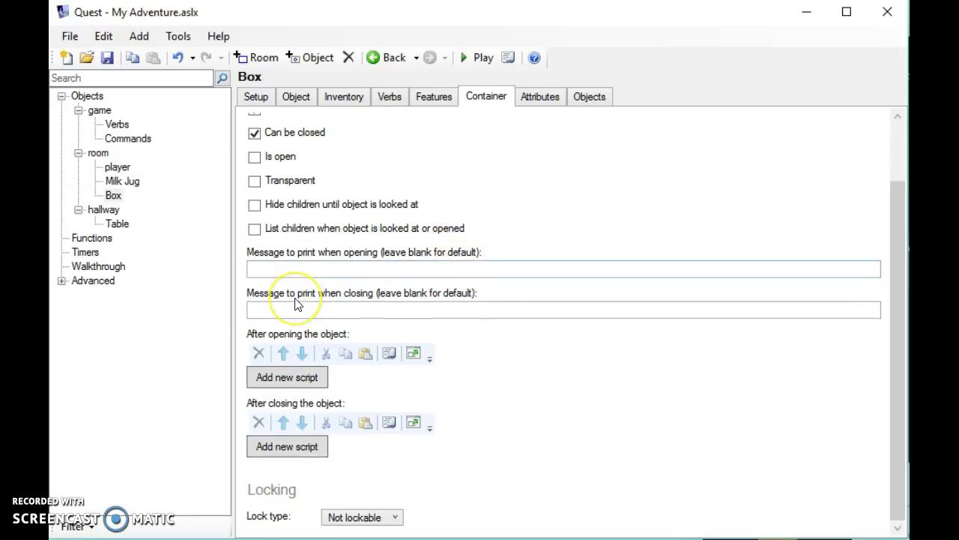
scroll(297, 304, up, 2)
click(303, 339)
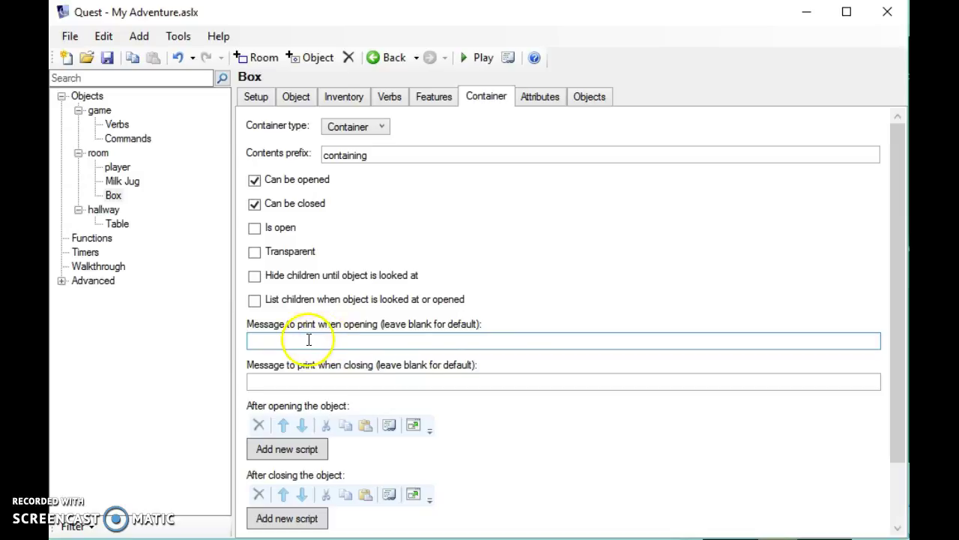
click(285, 383)
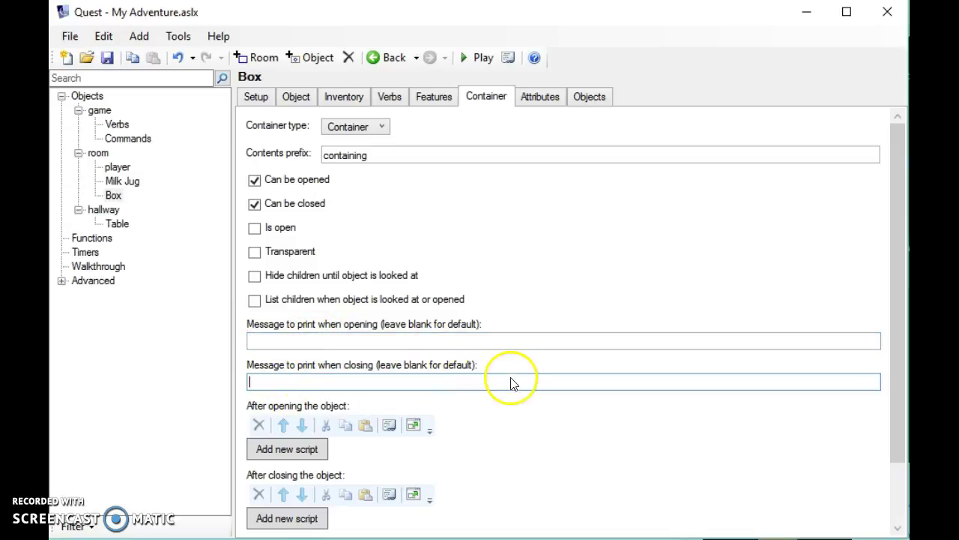
scroll(285, 400, down, 2)
scroll(292, 401, down, 1)
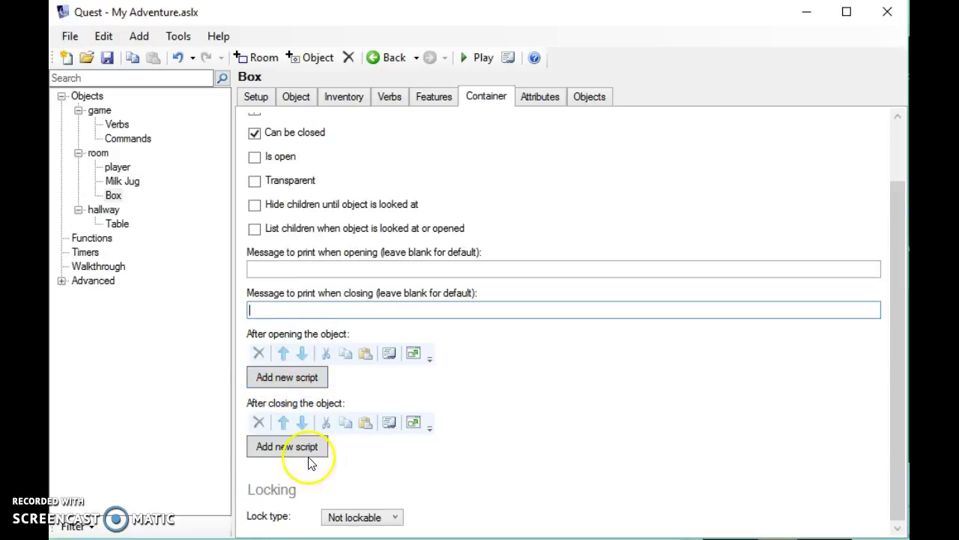
click(396, 517)
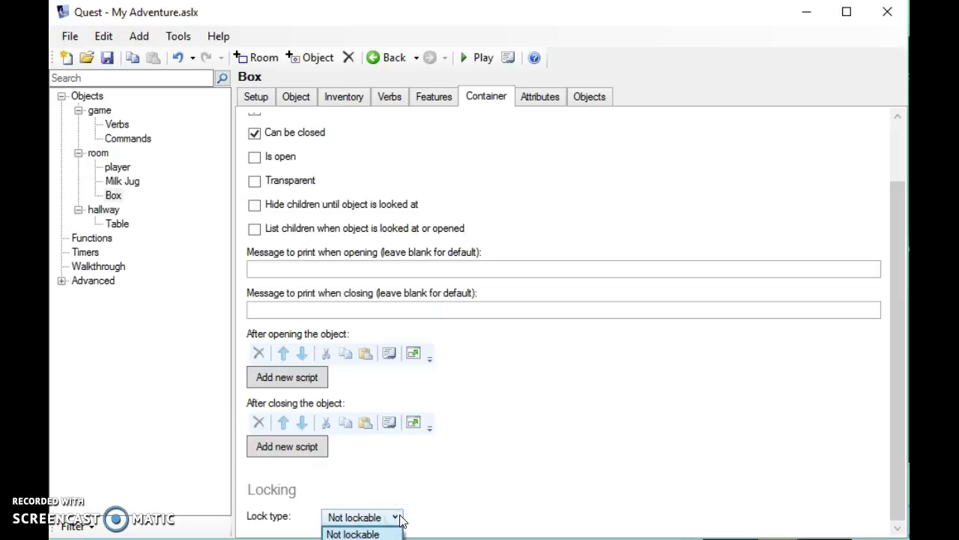
click(522, 467)
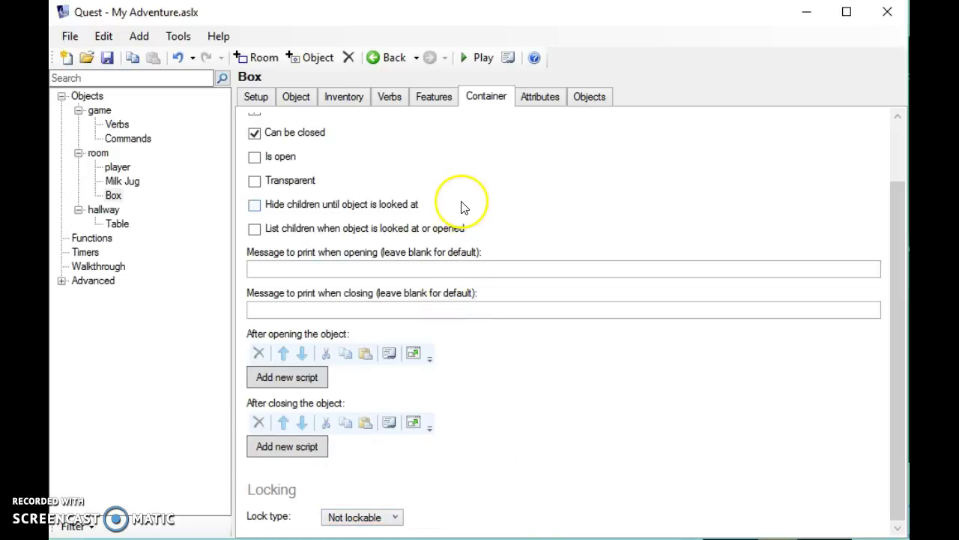
scroll(459, 207, up, 2)
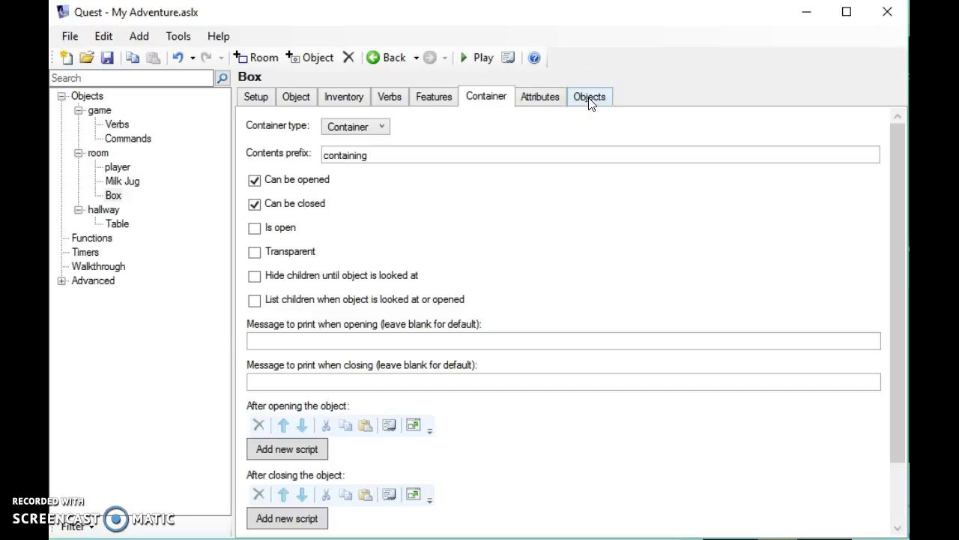
- Add a new object named knife with Box as its parent
click(311, 58)
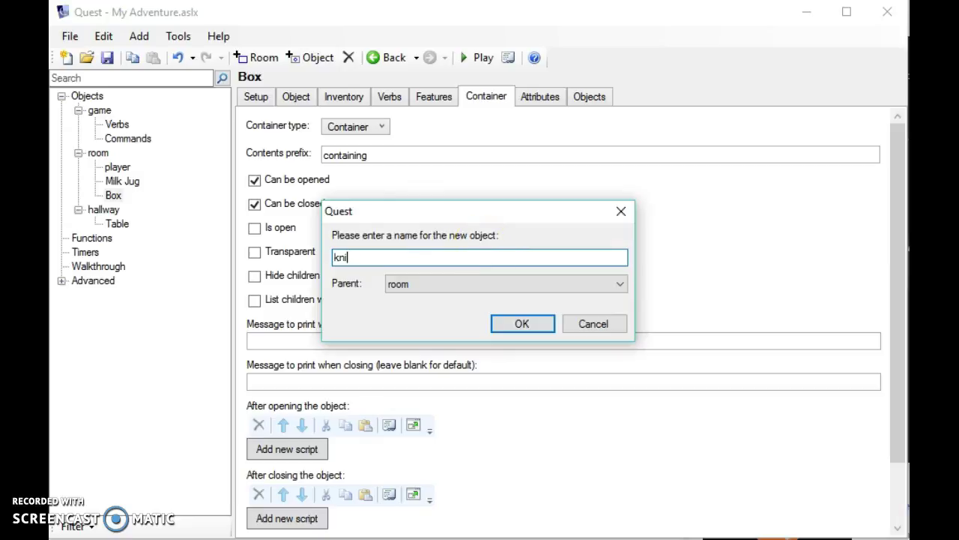
click(500, 283)
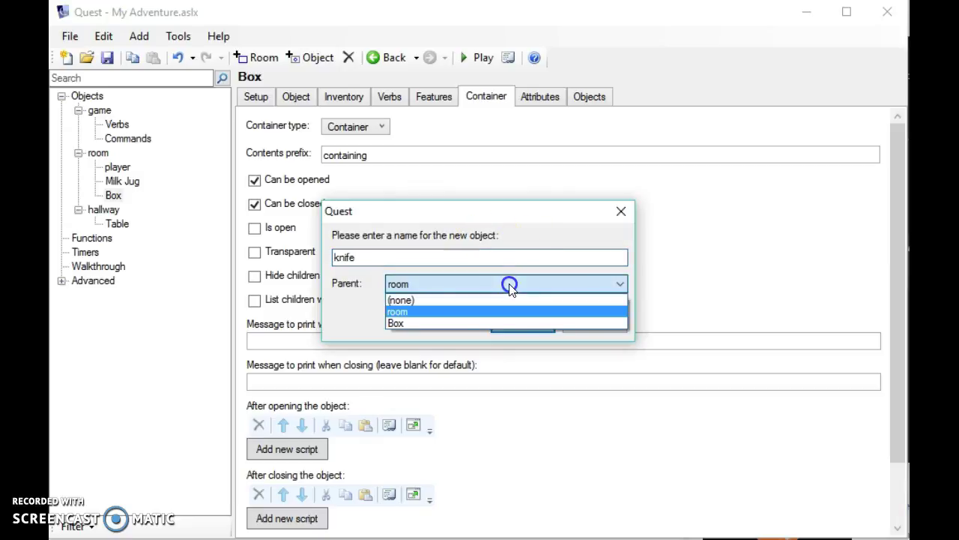
click(485, 323)
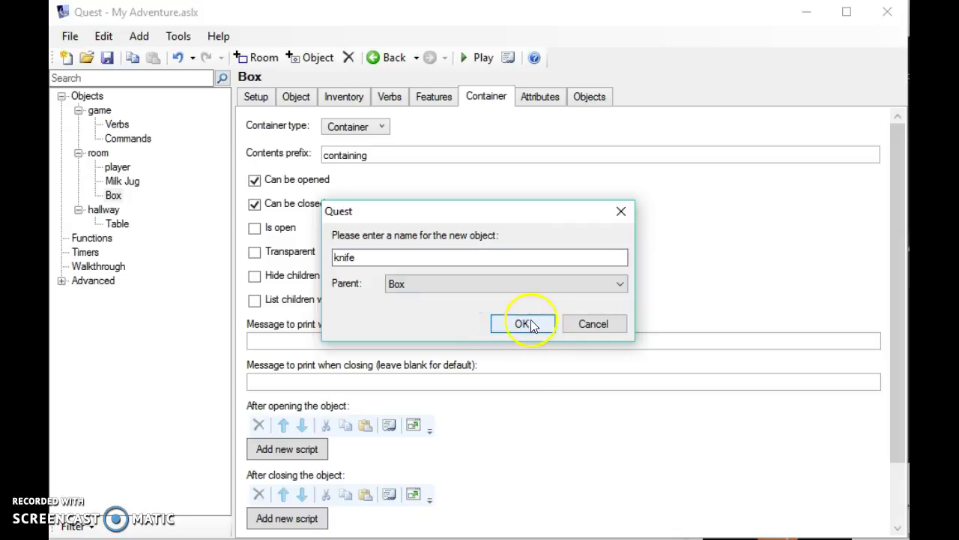
click(517, 322)
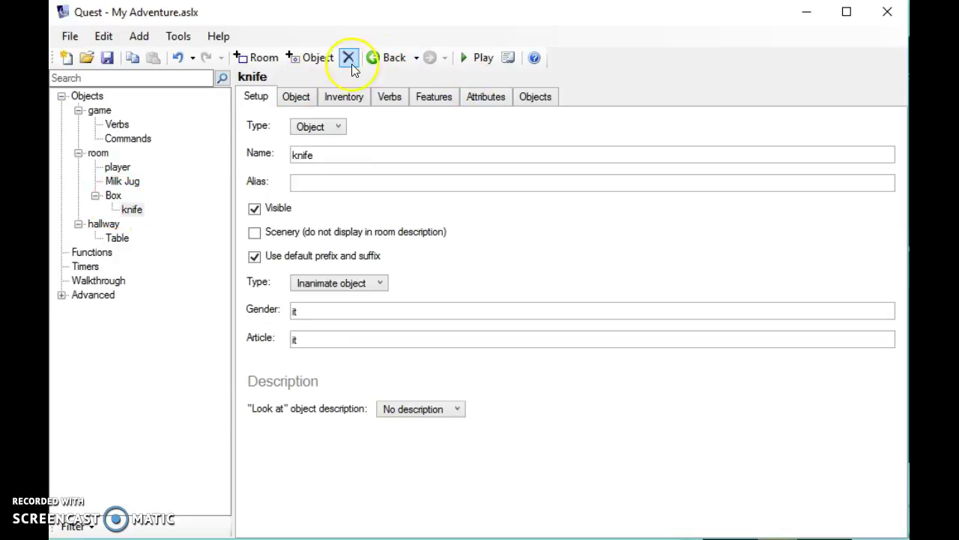
- Add a new object named Wand with Box as its parent
click(315, 59)
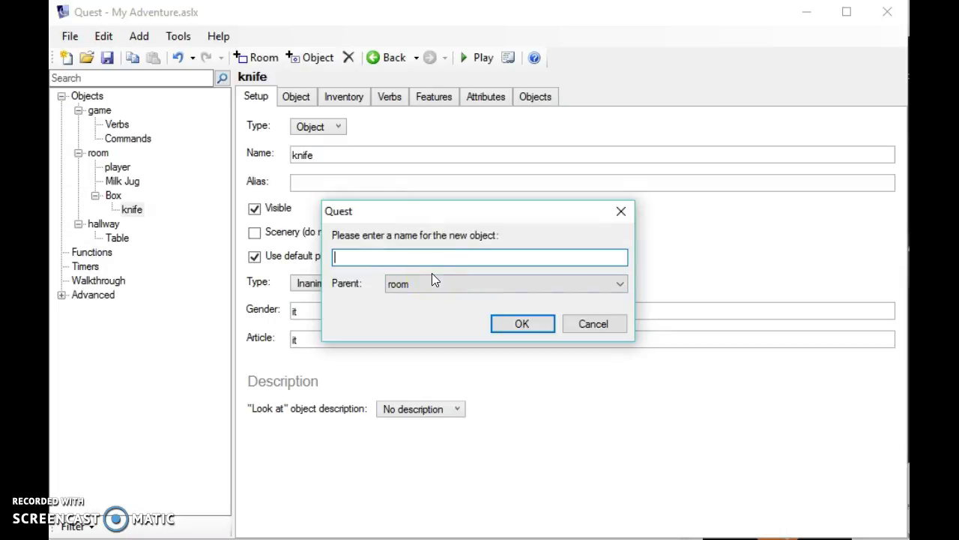
text(Wand)
click(584, 285)
click(567, 324)
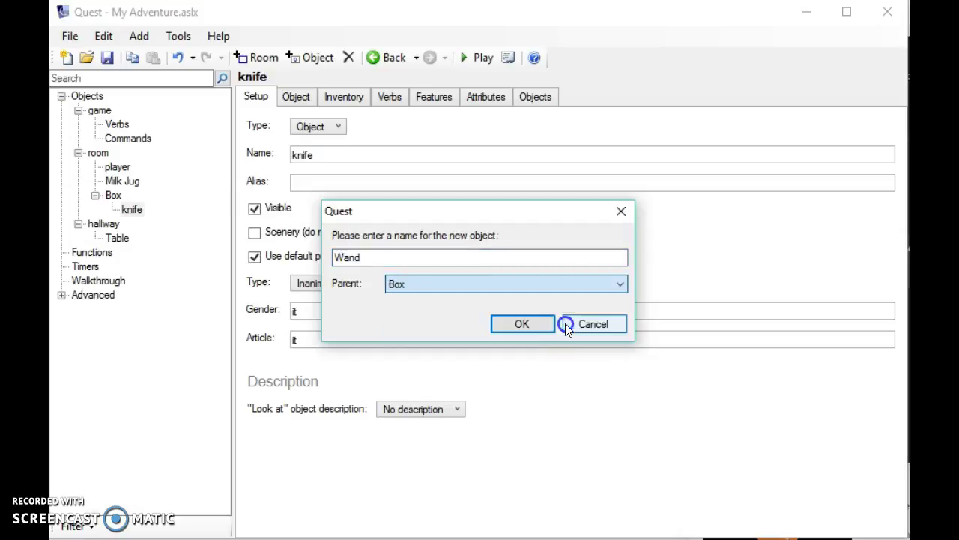
click(519, 323)
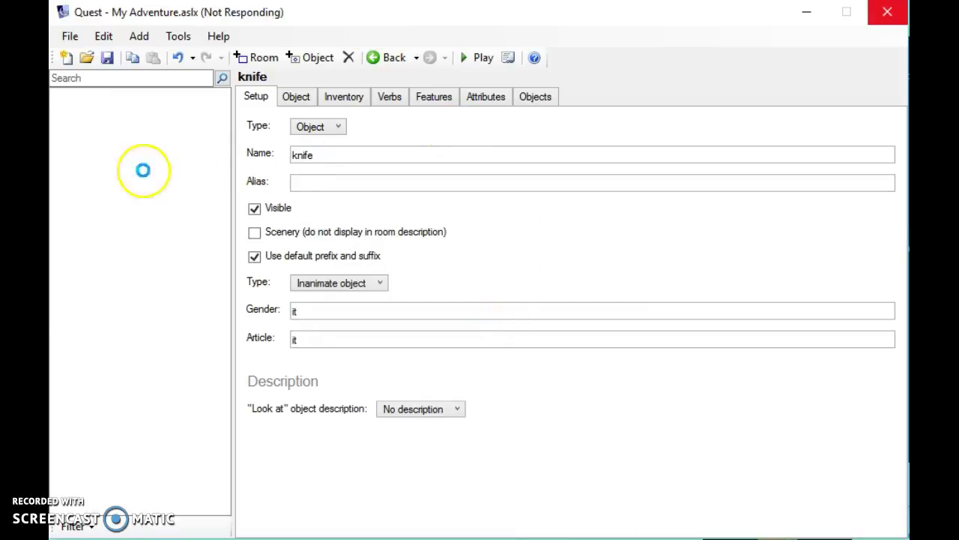
- Allow both the knife and the Wand to be taken by the player
click(133, 210)
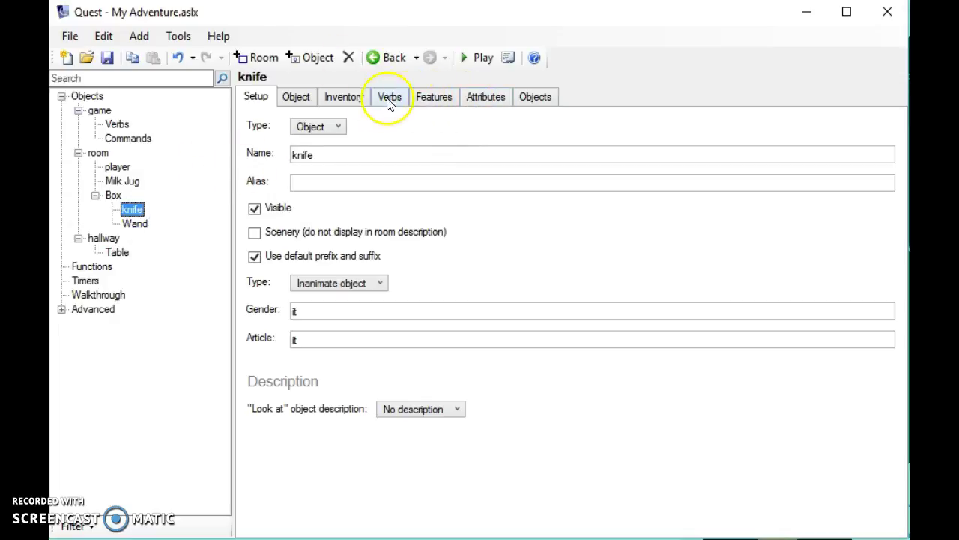
click(338, 97)
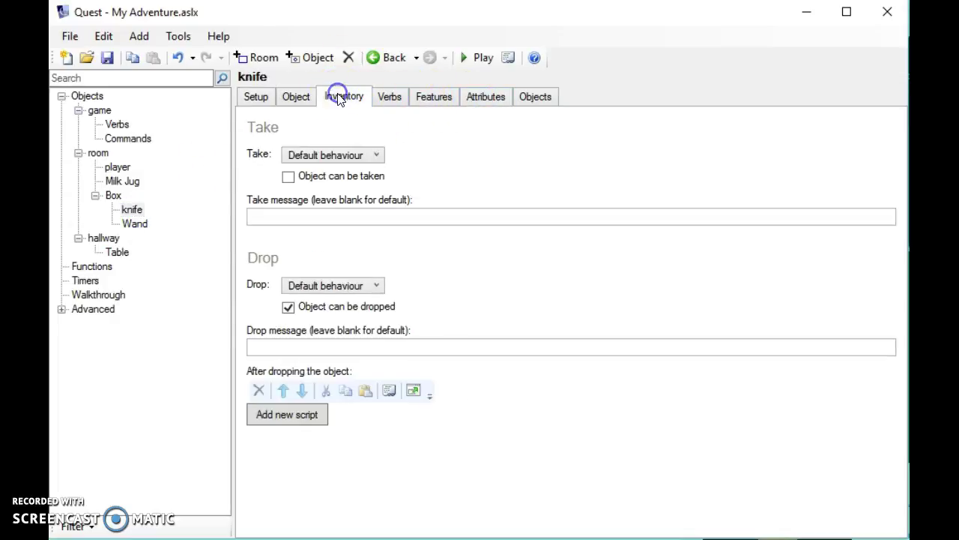
click(288, 177)
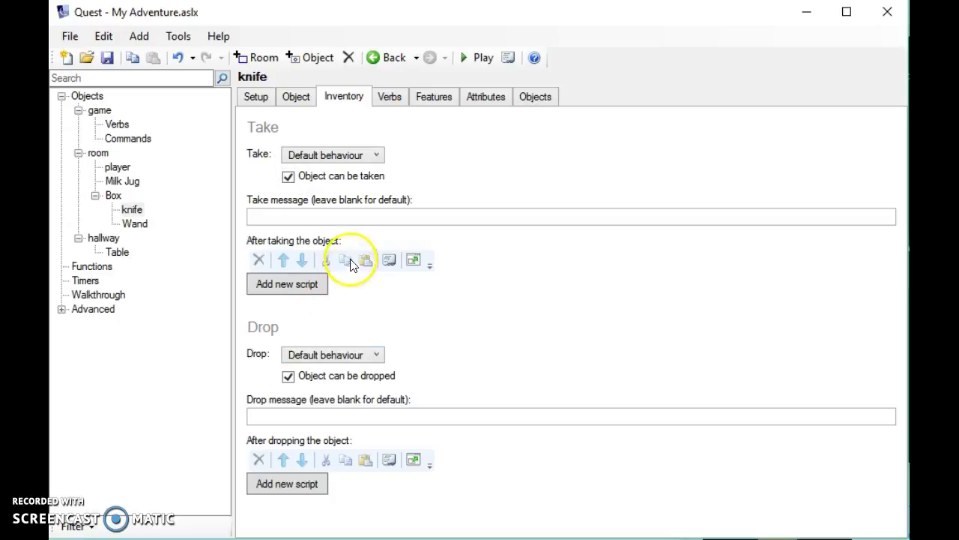
click(132, 223)
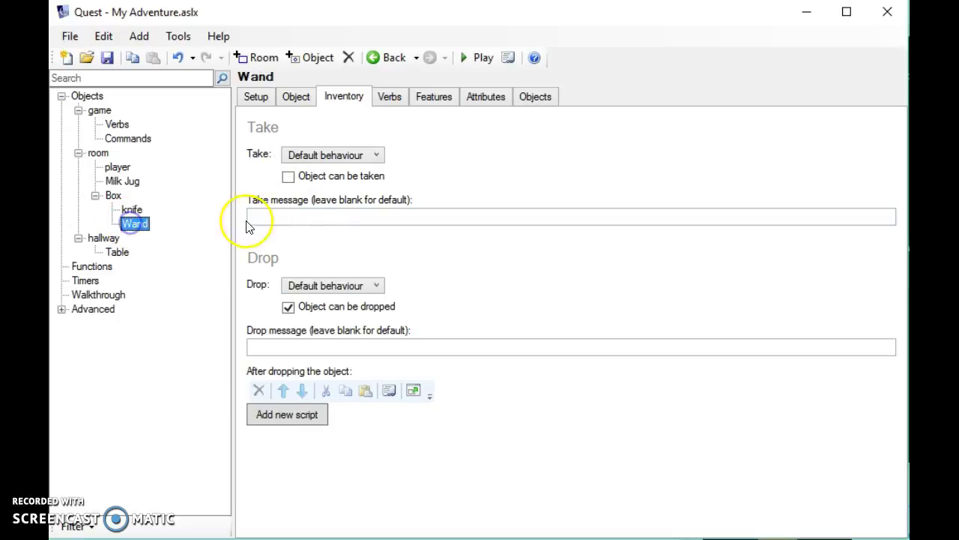
click(291, 180)
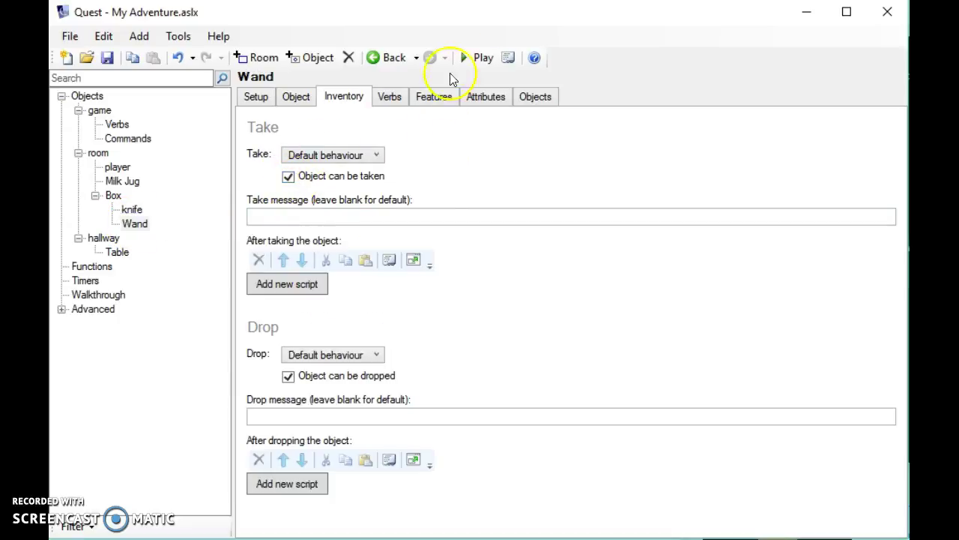
- Run the game and open the Box in the starting room
click(476, 58)
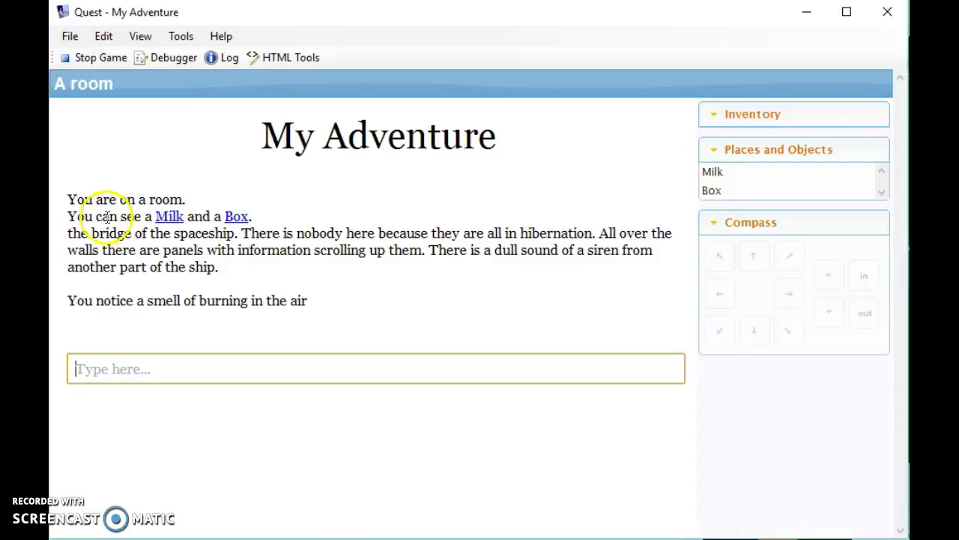
click(237, 219)
click(257, 280)
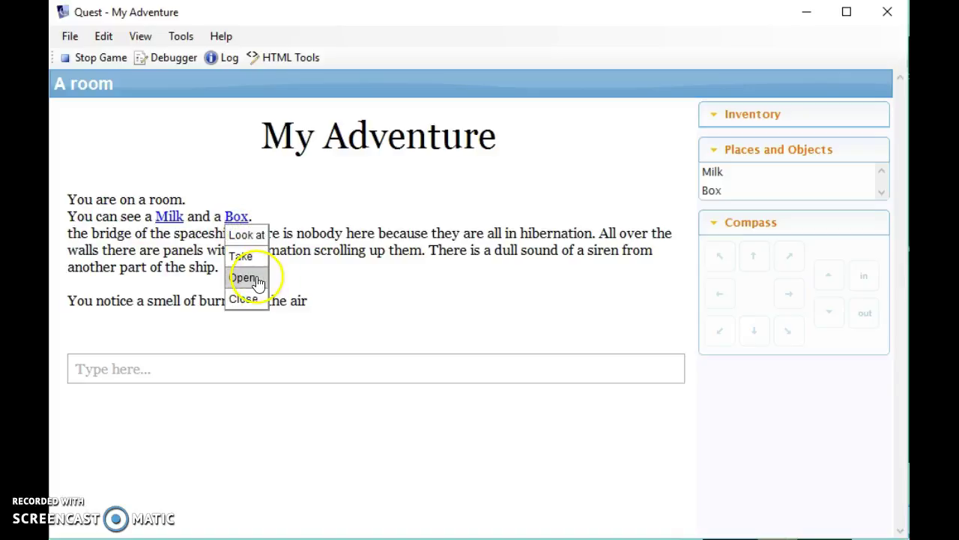
click(257, 280)
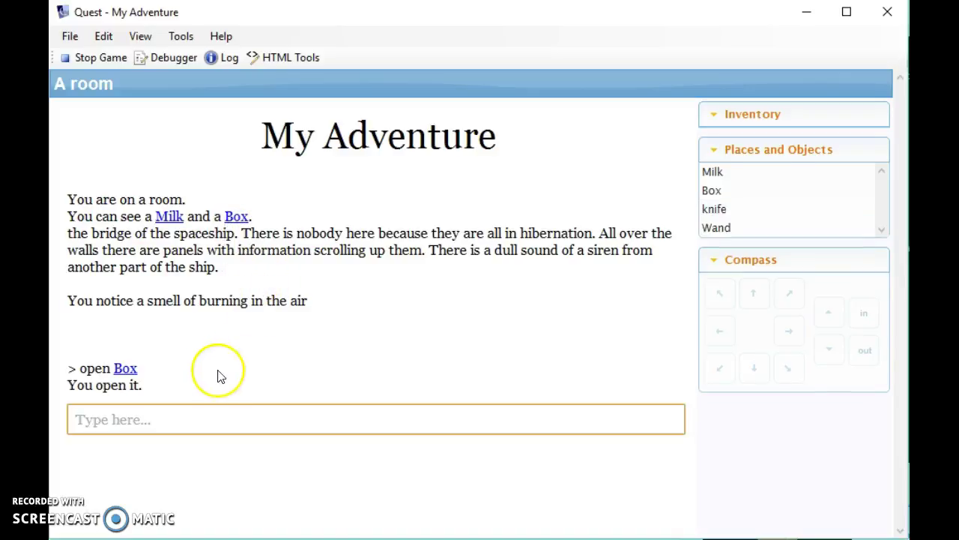
- Test the Box's contents with the commands "look", "take knife" and "look" again, and stop the game
text(look)
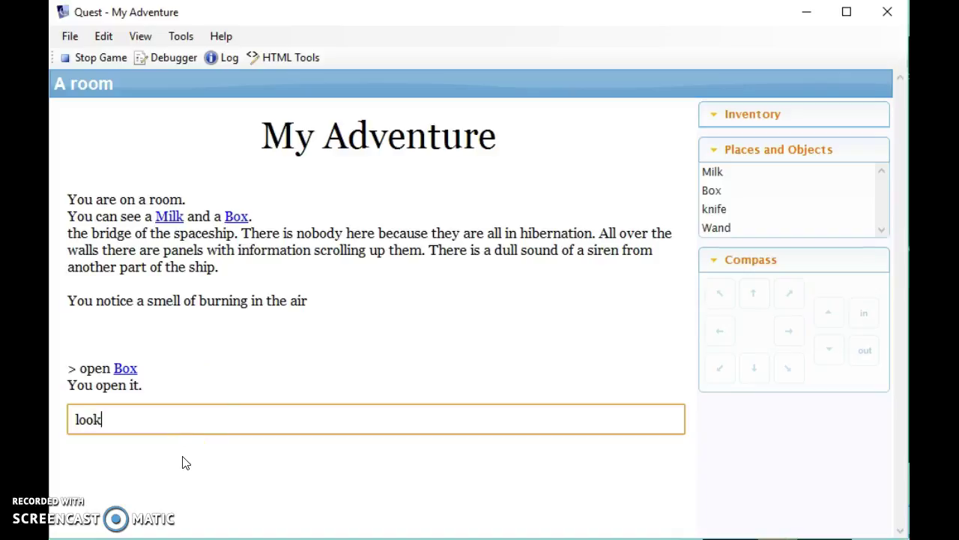
key(Return)
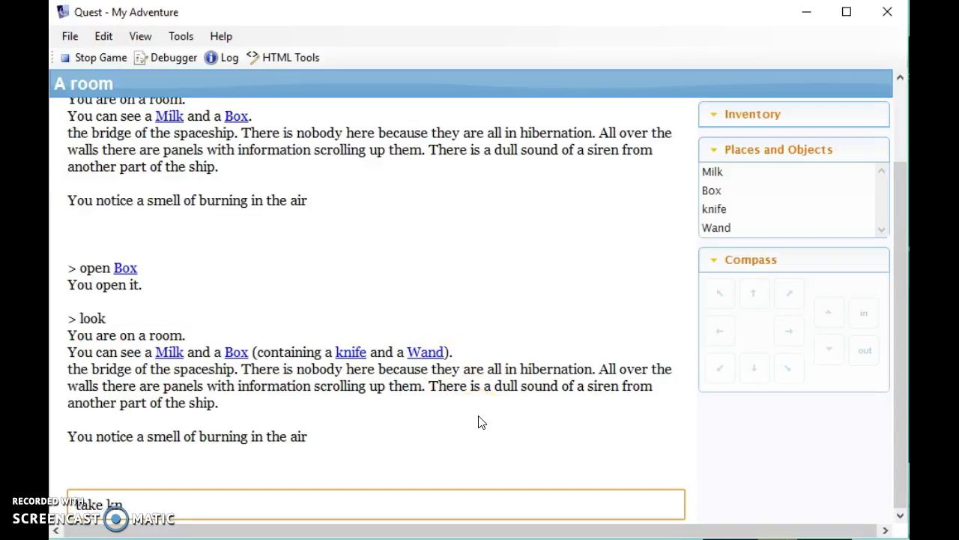
key(Return)
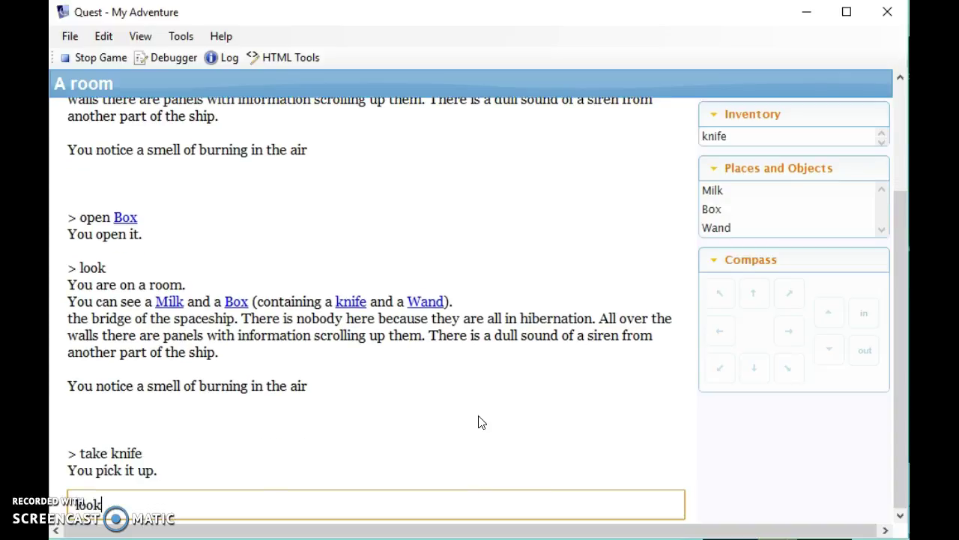
key(Return)
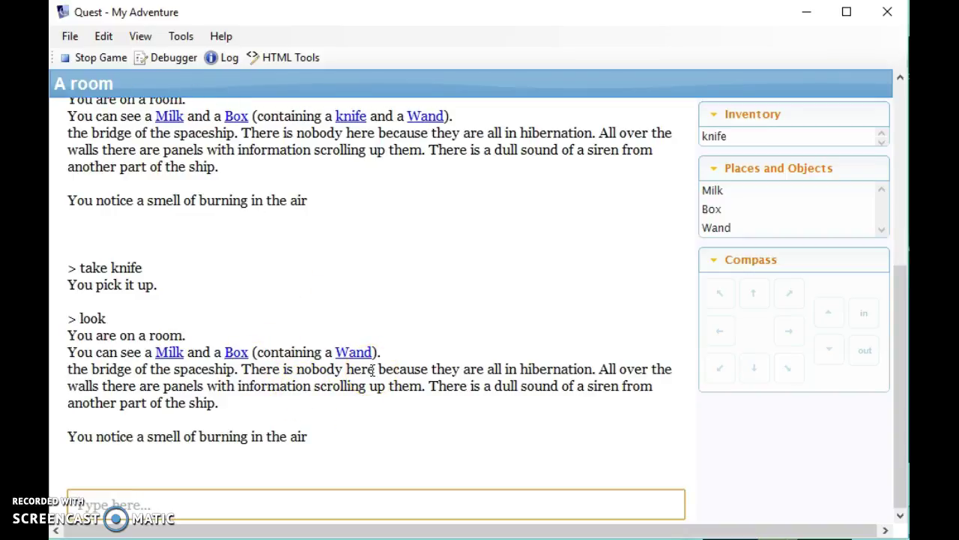
click(79, 58)
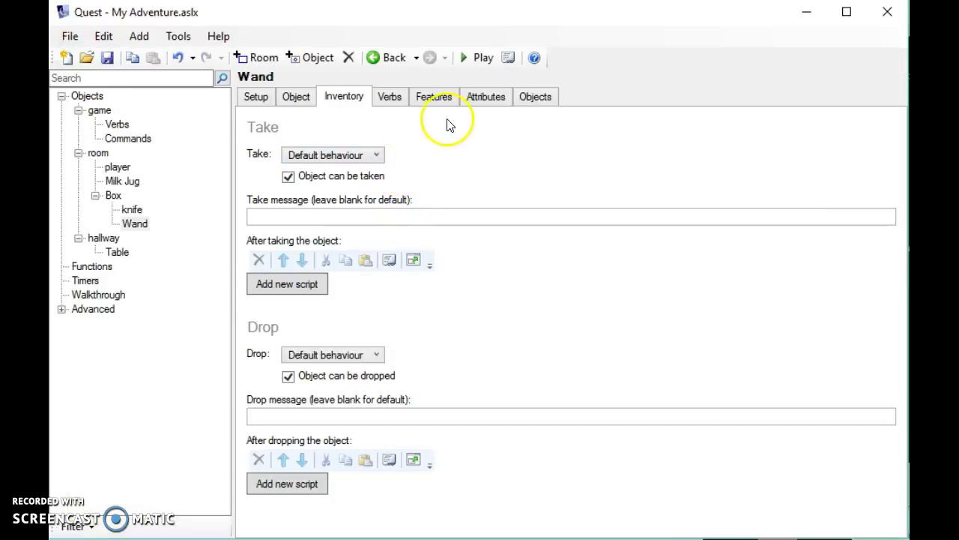
- Enable the Switchable feature for the Wand and set it to "Can be switched on/off"
click(434, 98)
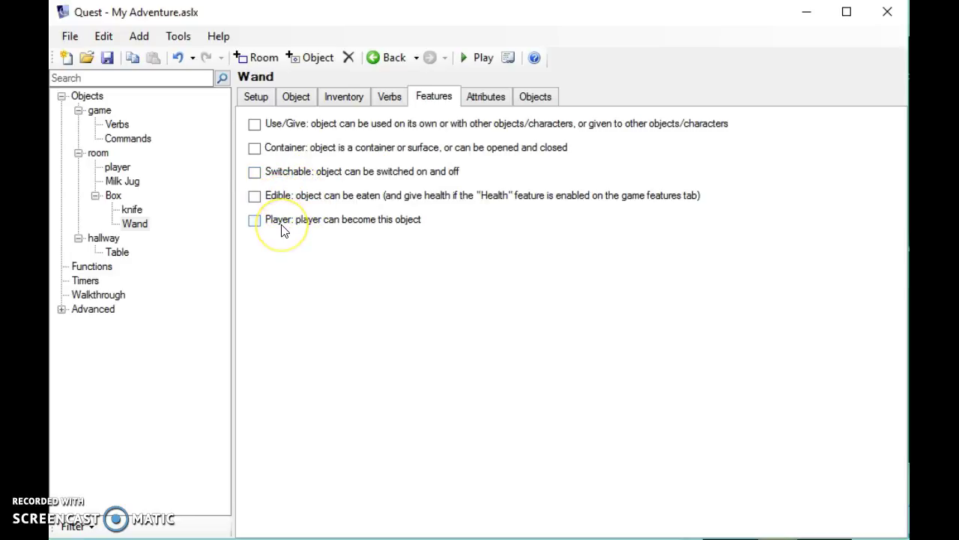
click(255, 174)
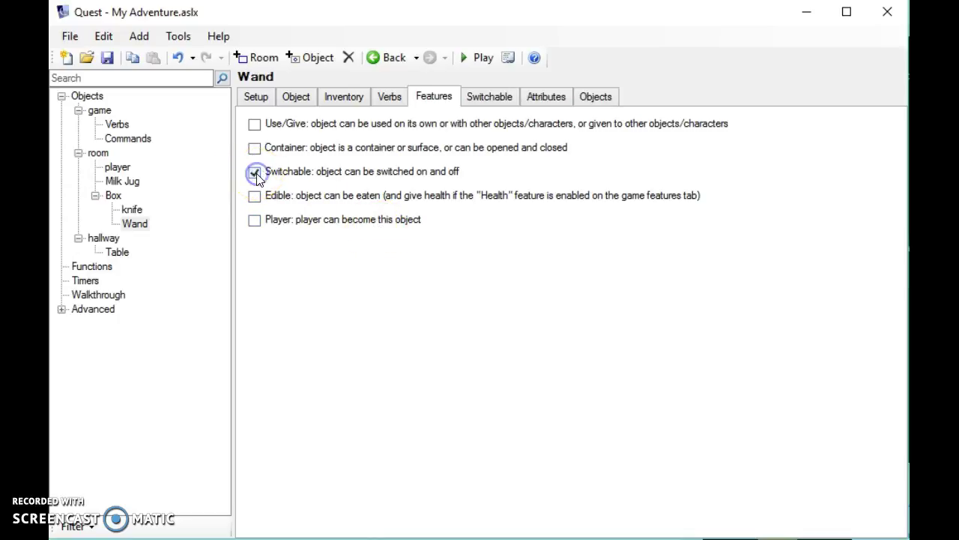
click(502, 104)
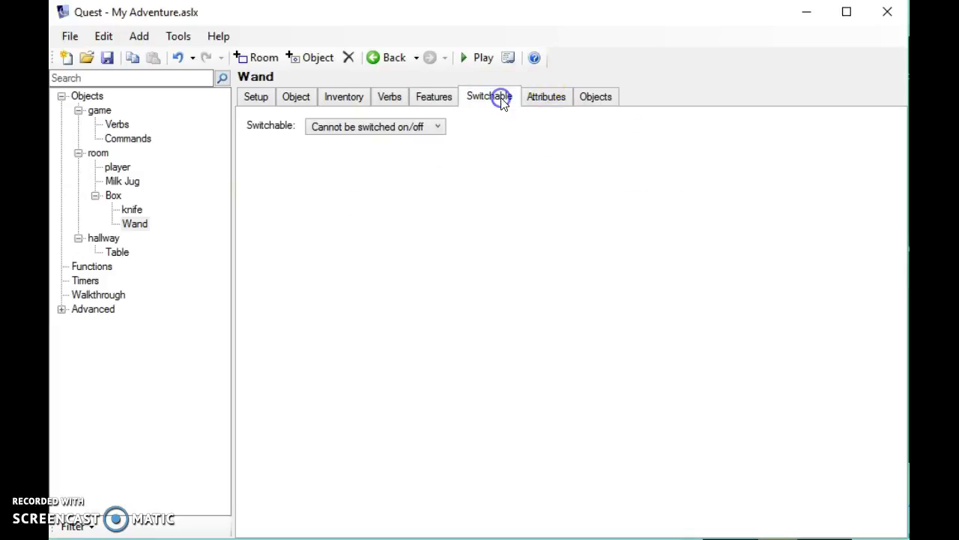
click(440, 129)
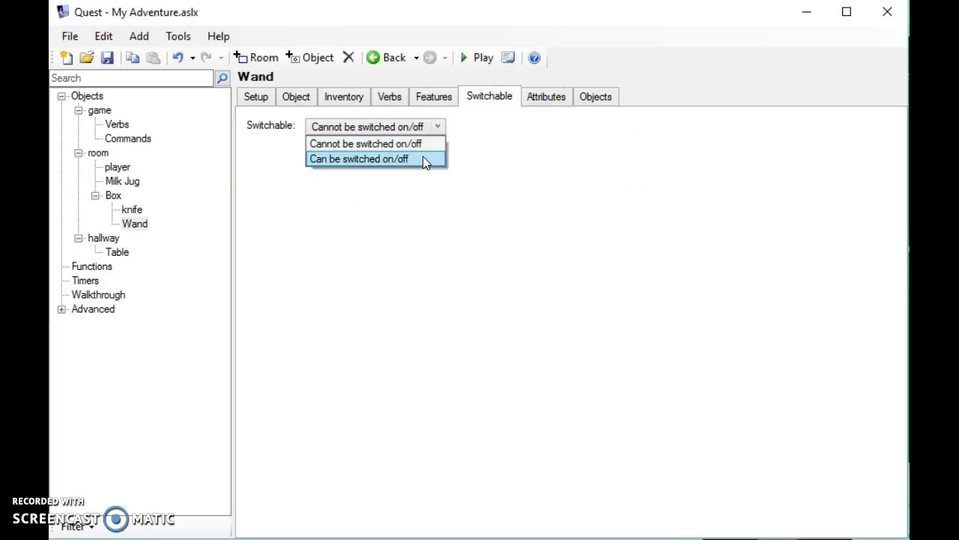
click(423, 156)
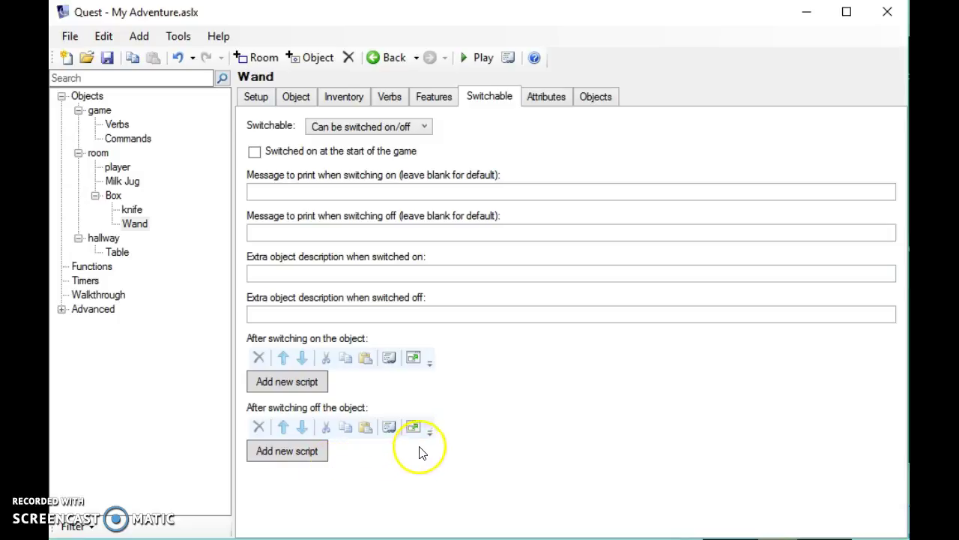
click(464, 222)
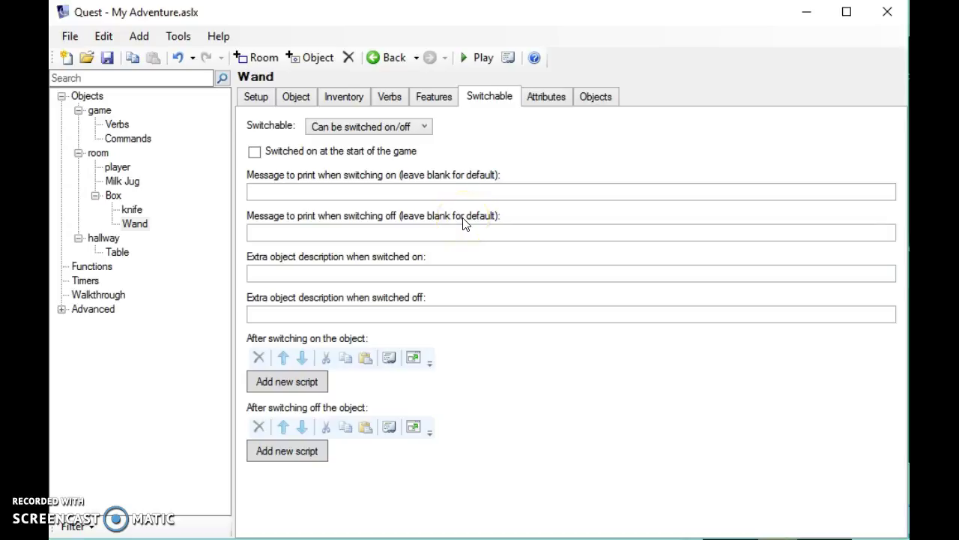